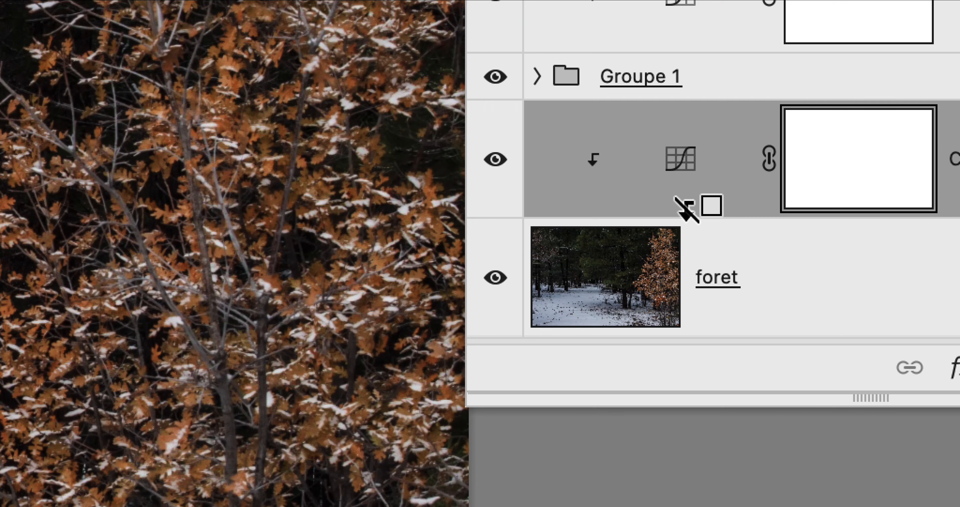
Step: Toggle the clipping of the Courbes 1 adjustment layer to the foret layer, leaving the adjustment unclipped
{"action": "left_click", "coordinate": [687, 210], "text": "alt"}
{"action": "left_click", "coordinate": [687, 211], "text": "alt"}
{"action": "left_click", "coordinate": [687, 211], "text": "alt"}
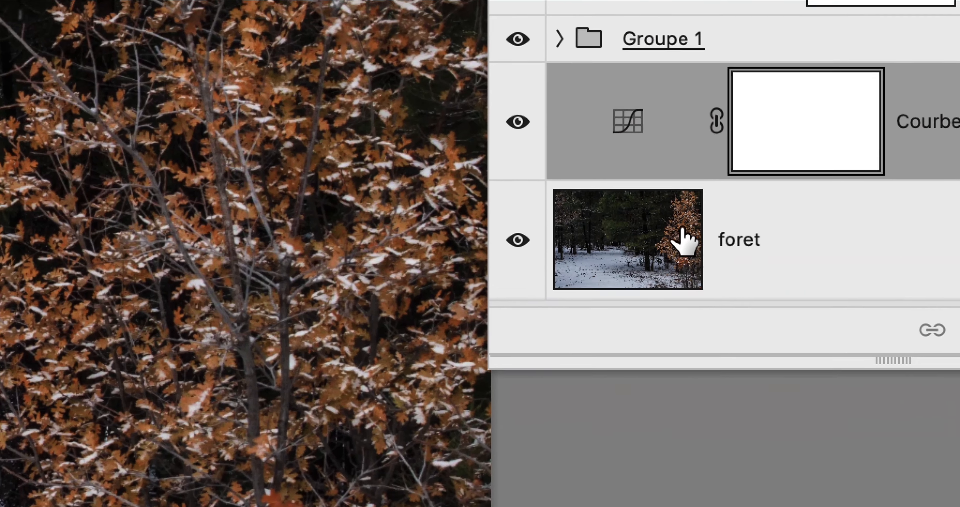
{"action": "left_click", "coordinate": [710, 164], "text": "alt"}
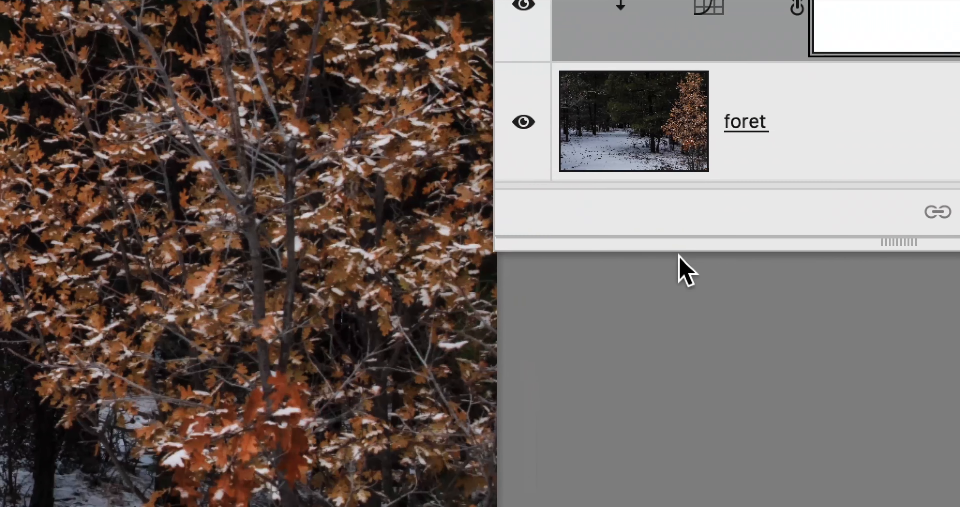
{"action": "left_click_drag", "start_coordinate": [682, 253], "coordinate": [682, 285]}
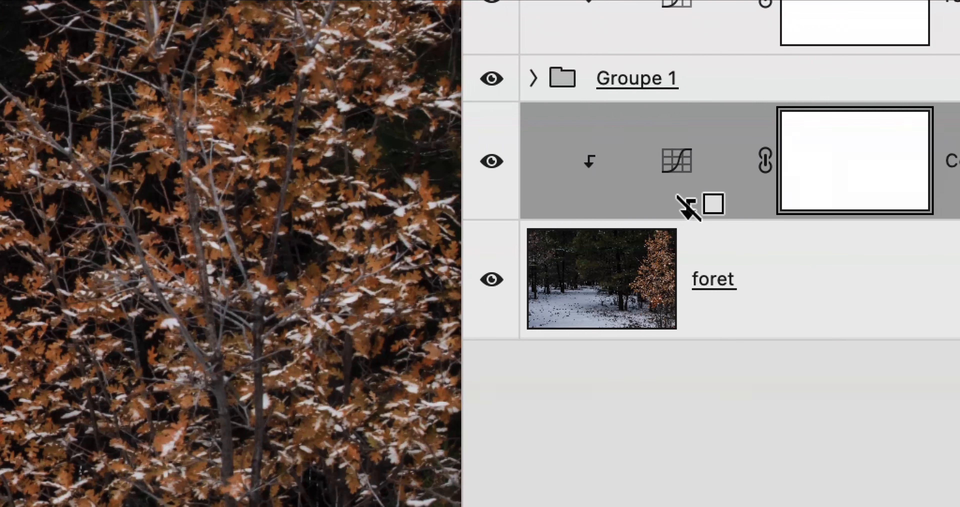
{"action": "left_click", "coordinate": [706, 86], "text": "alt"}
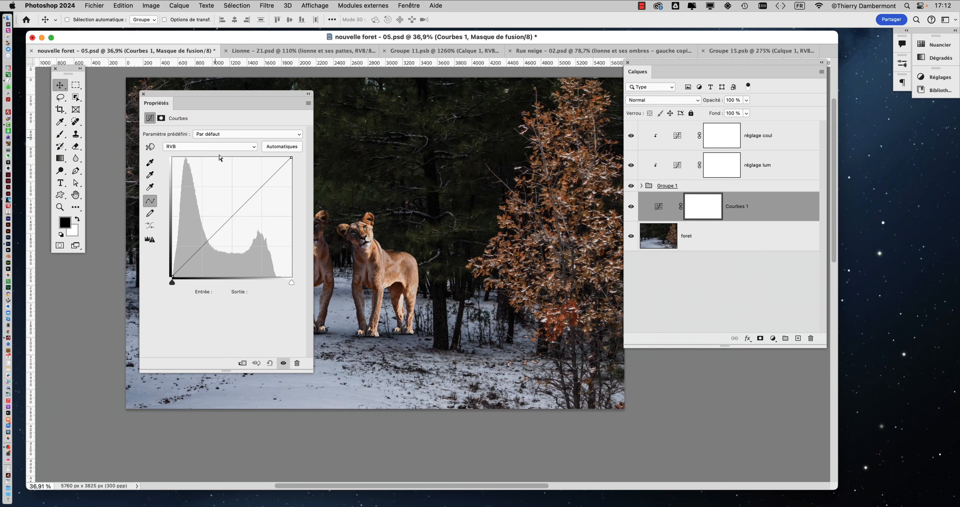
Step: Add a highlight point and a shadow point to the Courbes 1 RGB curve, placing the shadow point at input 81, output 97
{"action": "left_click_drag", "start_coordinate": [253, 96], "coordinate": [590, 111]}
{"action": "left_click", "coordinate": [589, 208]}
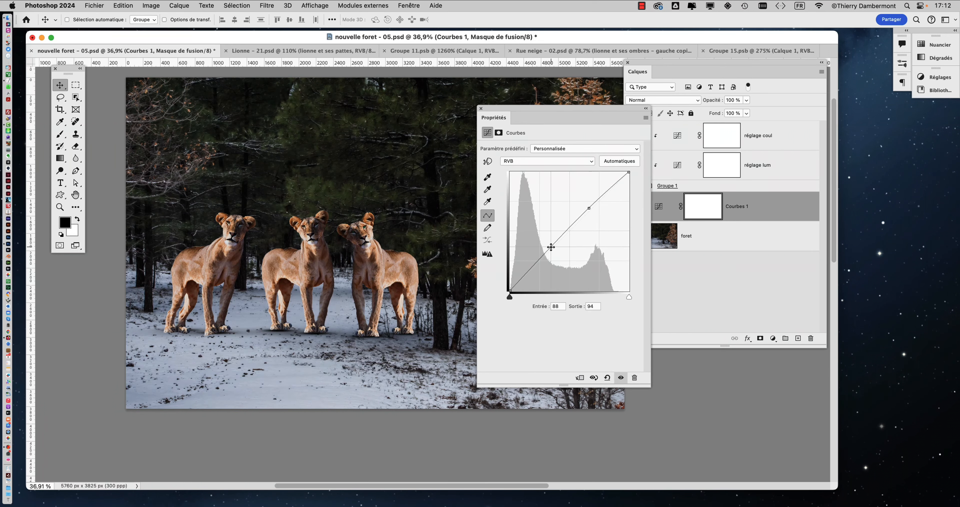
{"action": "left_click_drag", "start_coordinate": [551, 246], "coordinate": [547, 245]}
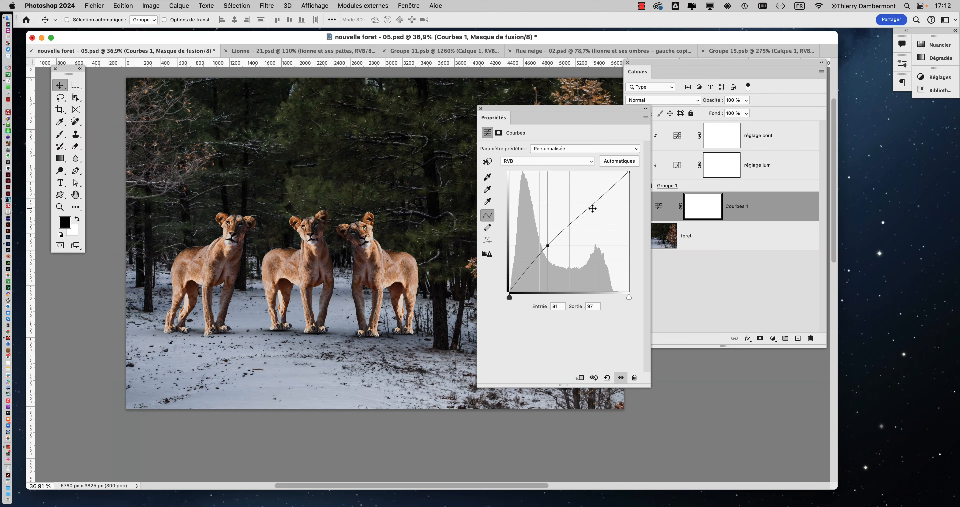
{"action": "left_click_drag", "start_coordinate": [377, 211], "coordinate": [318, 175]}
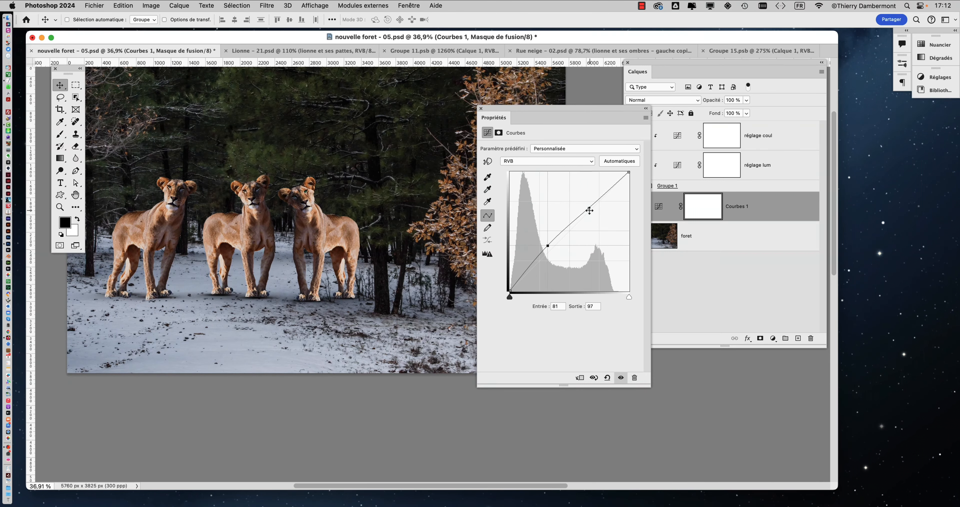
Step: Shape the Courbes 1 curve into a contrast S, with the highlight point at input 148, output 206 and the shadow point slightly lower
{"action": "left_click_drag", "start_coordinate": [589, 211], "coordinate": [585, 198]}
{"action": "left_click_drag", "start_coordinate": [548, 246], "coordinate": [548, 247]}
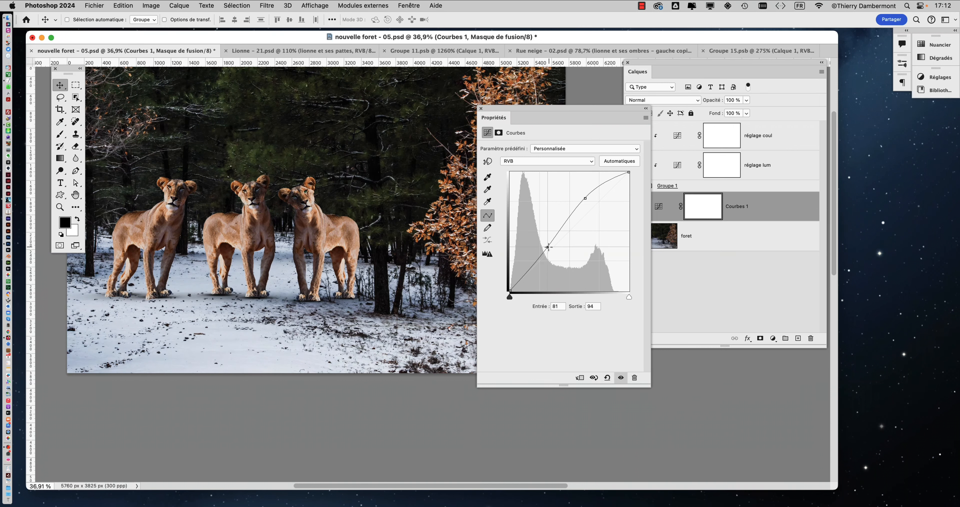
{"action": "left_click_drag", "start_coordinate": [585, 198], "coordinate": [582, 193]}
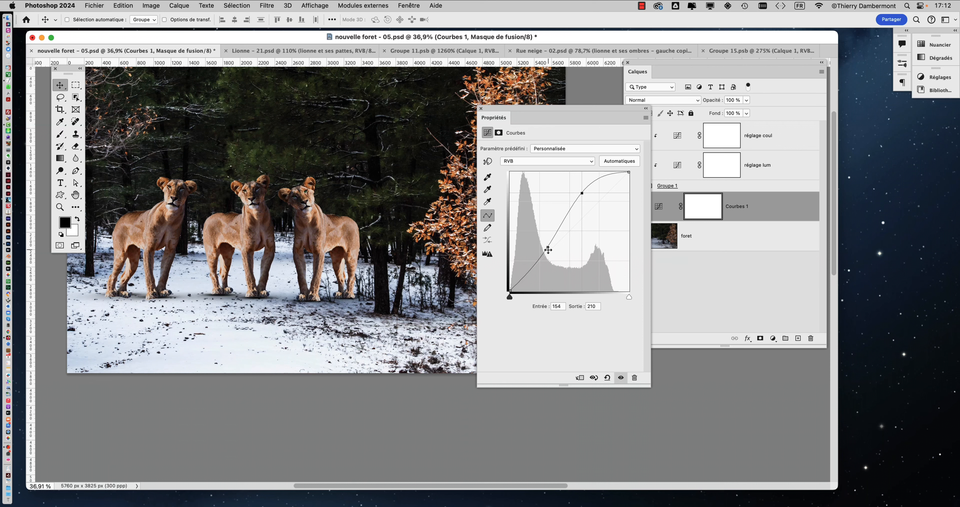
{"action": "left_click_drag", "start_coordinate": [548, 247], "coordinate": [548, 247]}
{"action": "mouse_move", "coordinate": [582, 193]}
{"action": "left_mouse_down"}
{"action": "mouse_move", "coordinate": [580, 203]}
{"action": "mouse_move", "coordinate": [579, 195]}
{"action": "left_mouse_up"}
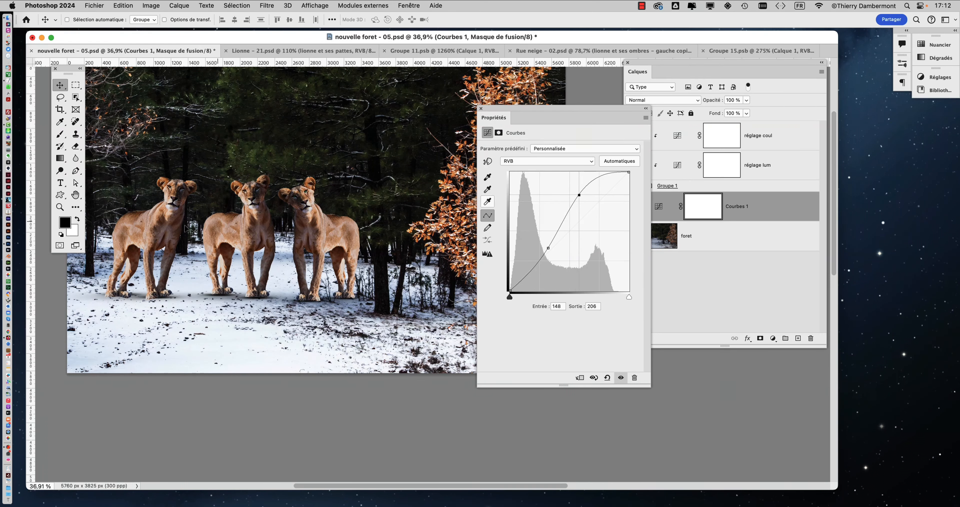
Step: Compare the lionesses and the snowy forest with the Courbes 1 adjustment hidden and shown
{"action": "scroll", "coordinate": [143, 224], "scroll_direction": "up", "scroll_amount": 5}
{"action": "scroll", "coordinate": [144, 224], "scroll_direction": "up", "scroll_amount": 2}
{"action": "left_click_drag", "start_coordinate": [231, 247], "coordinate": [335, 223]}
{"action": "left_click_drag", "start_coordinate": [601, 112], "coordinate": [506, 388]}
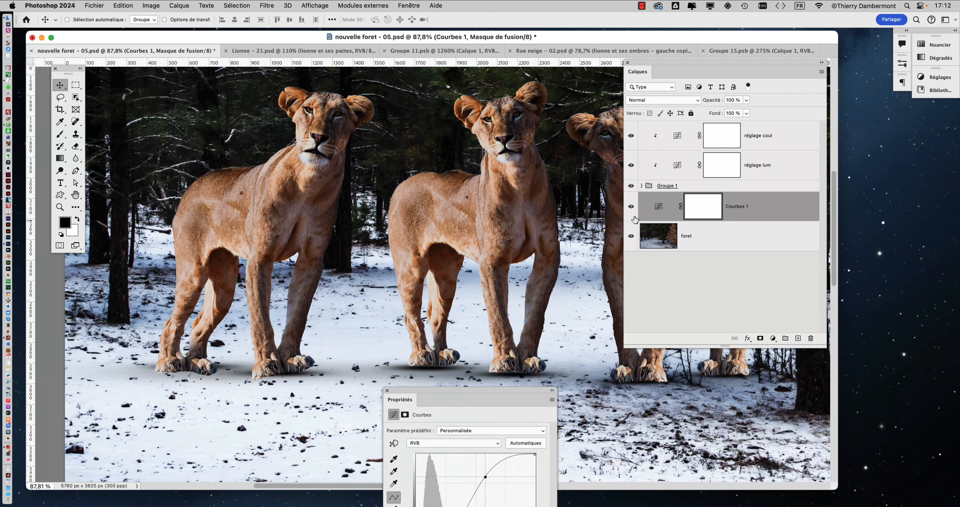
{"action": "left_click", "coordinate": [631, 208]}
{"action": "left_click", "coordinate": [631, 208]}
{"action": "left_click", "coordinate": [632, 207]}
{"action": "left_click", "coordinate": [631, 208]}
{"action": "left_click", "coordinate": [632, 208]}
{"action": "scroll", "coordinate": [441, 262], "scroll_direction": "down", "scroll_amount": 2}
Step: Rearrange the curve settings and the layer list on either side so the three lionesses are uncovered
{"action": "left_click_drag", "start_coordinate": [432, 395], "coordinate": [313, 118]}
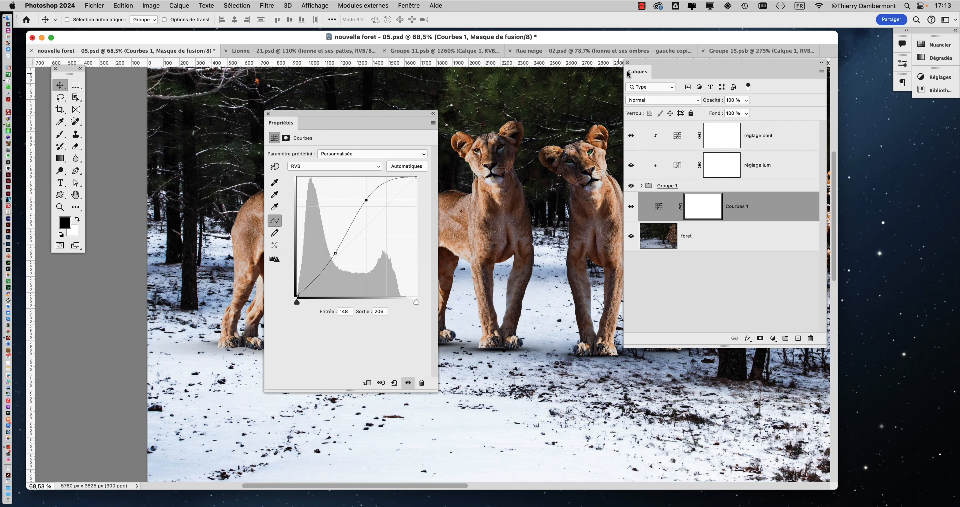
{"action": "left_click_drag", "start_coordinate": [638, 71], "coordinate": [750, 97]}
{"action": "left_click_drag", "start_coordinate": [379, 112], "coordinate": [173, 90]}
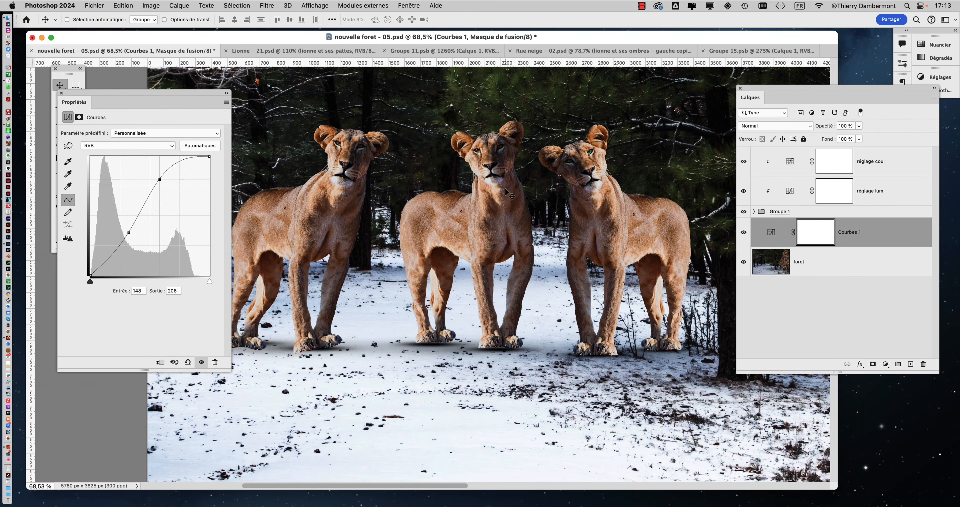
{"action": "scroll", "coordinate": [503, 189], "scroll_direction": "down", "scroll_amount": 4}
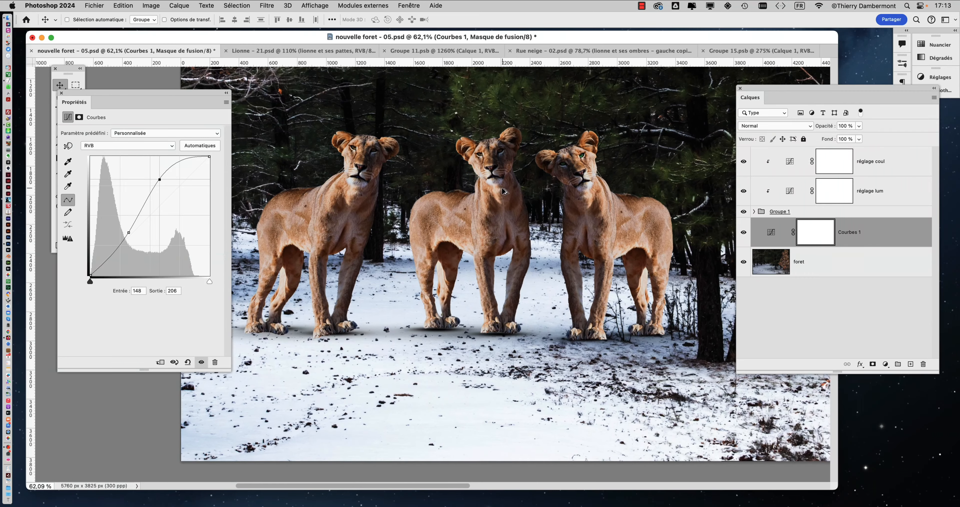
{"action": "scroll", "coordinate": [502, 188], "scroll_direction": "down", "scroll_amount": 6}
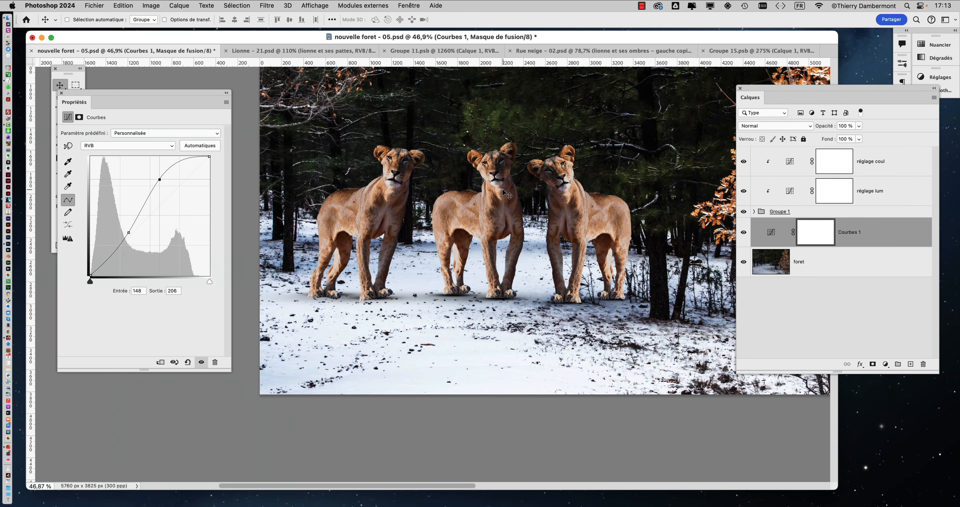
{"action": "key", "text": "super"}
{"action": "left_click", "coordinate": [96, 5]}
{"action": "left_click", "coordinate": [108, 106]}
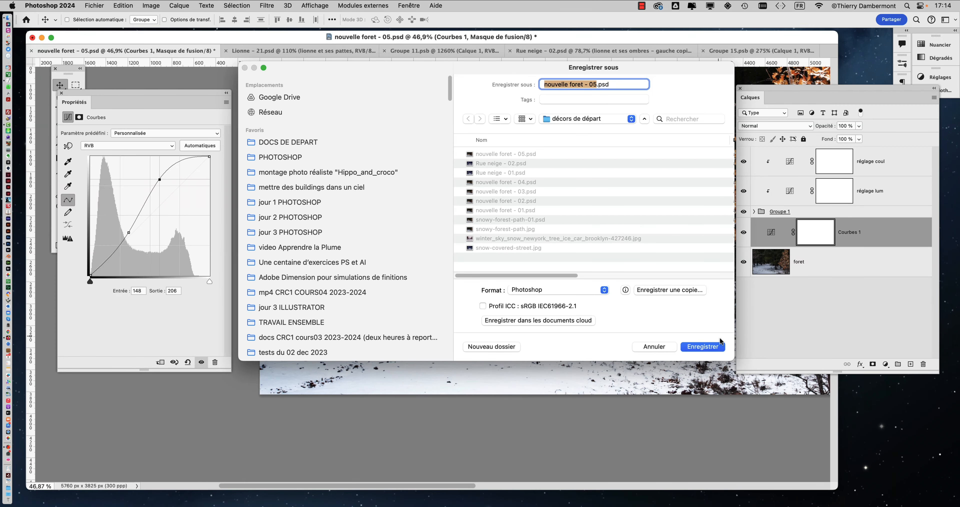
{"action": "left_click", "coordinate": [654, 346]}
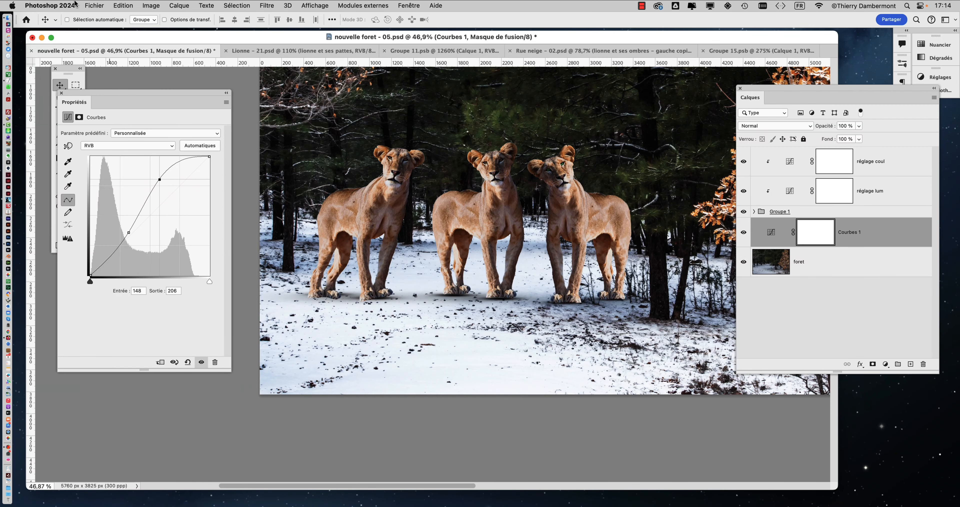
Step: Save the nouvelle foret - 05.psd document
{"action": "left_click", "coordinate": [93, 5]}
{"action": "left_click", "coordinate": [103, 99]}
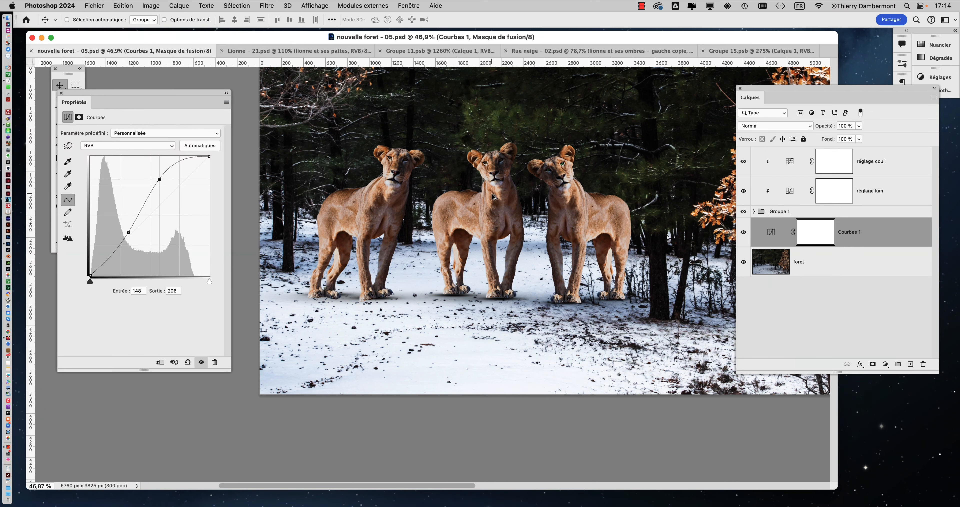
{"action": "scroll", "coordinate": [496, 197], "scroll_direction": "down", "scroll_amount": 1}
{"action": "scroll", "coordinate": [454, 227], "scroll_direction": "down", "scroll_amount": 5}
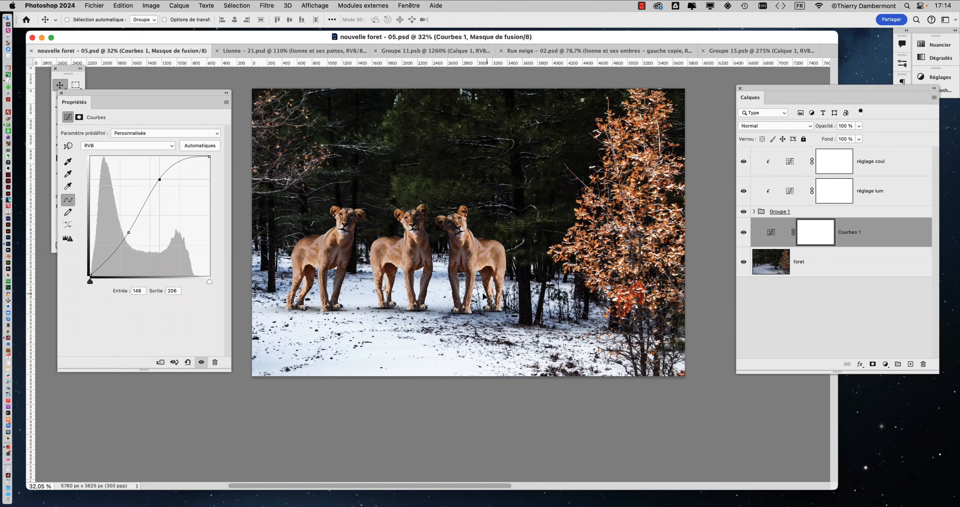
Step: Close the curve settings and put the réglage coul, réglage lum and Groupe 1 layers into a new group
{"action": "left_click", "coordinate": [61, 92]}
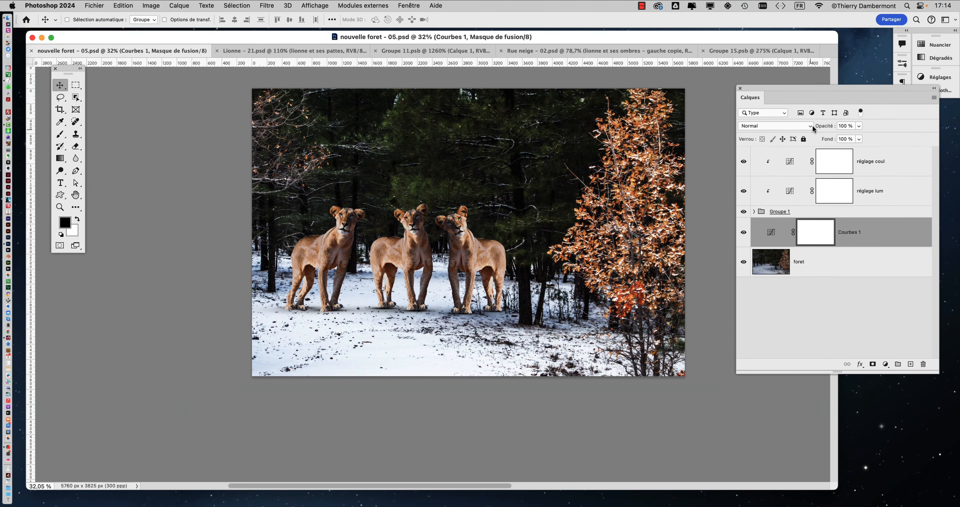
{"action": "left_click_drag", "start_coordinate": [775, 88], "coordinate": [722, 83]}
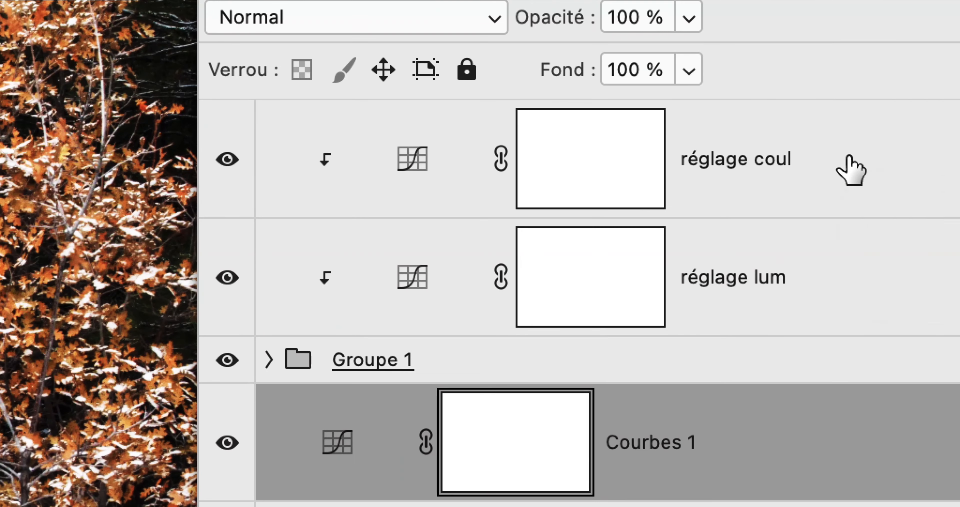
{"action": "left_click", "coordinate": [848, 157]}
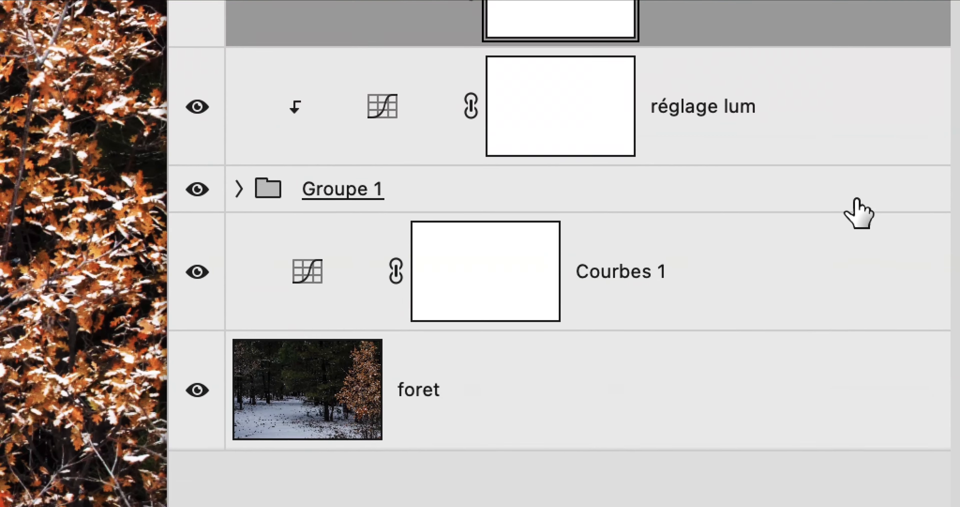
{"action": "left_click", "coordinate": [856, 201], "text": "shift"}
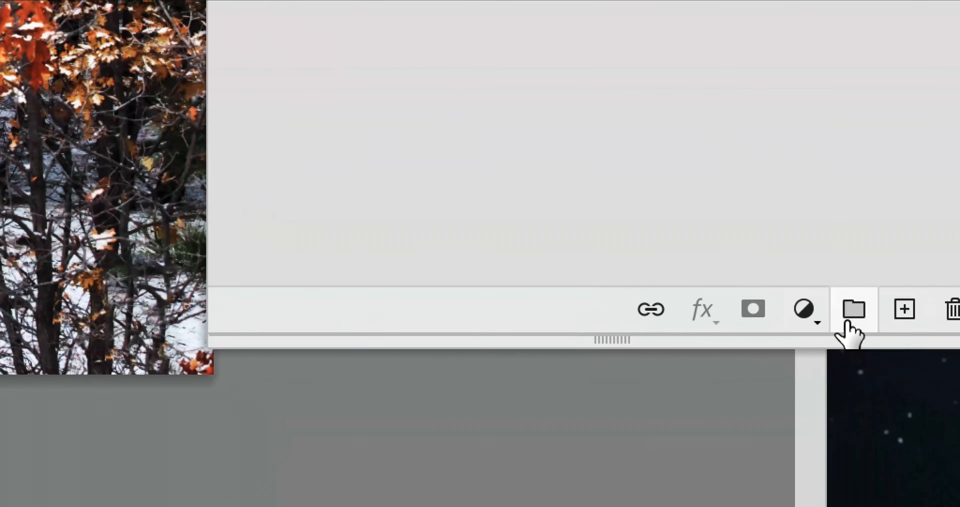
{"action": "left_click", "coordinate": [850, 314]}
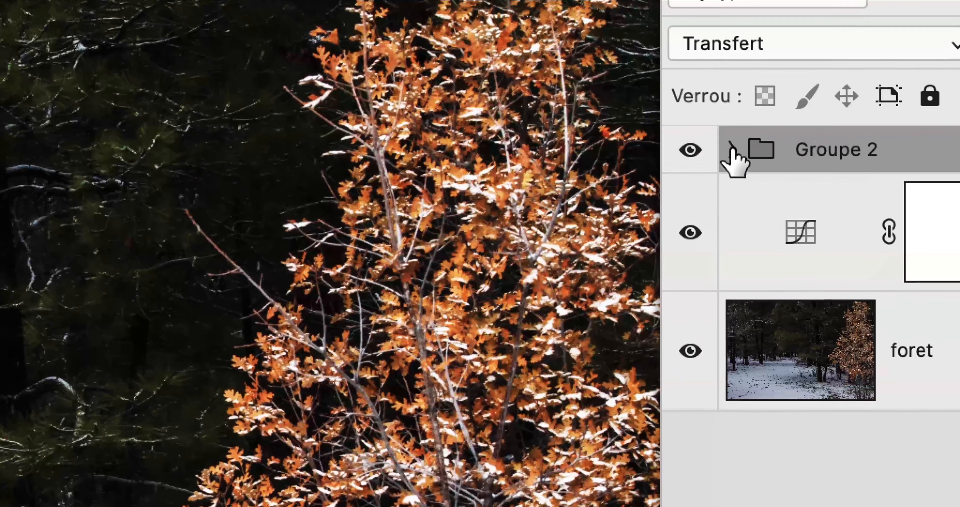
Step: Expand Groupe 2 and its nested Groupe 1 to examine the layers inside, and collapse both groups again
{"action": "left_click", "coordinate": [732, 150]}
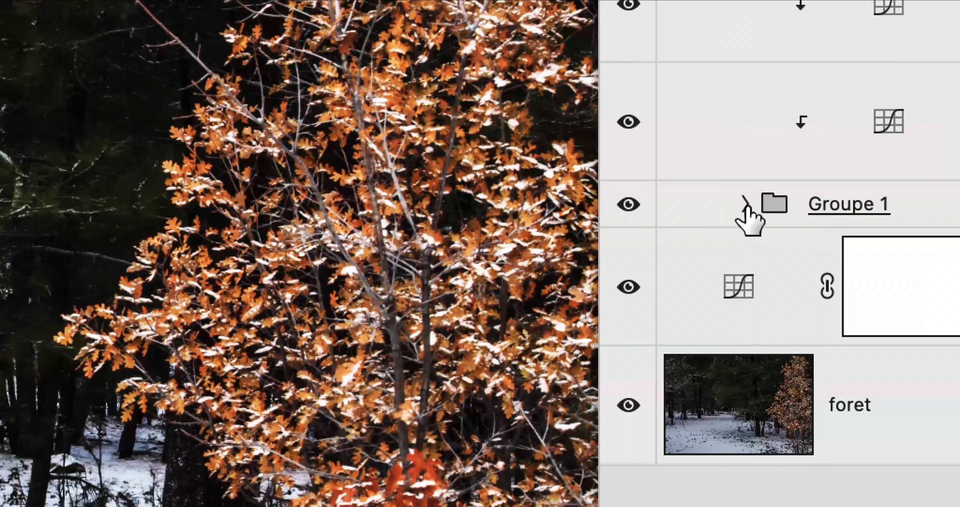
{"action": "left_click", "coordinate": [664, 234]}
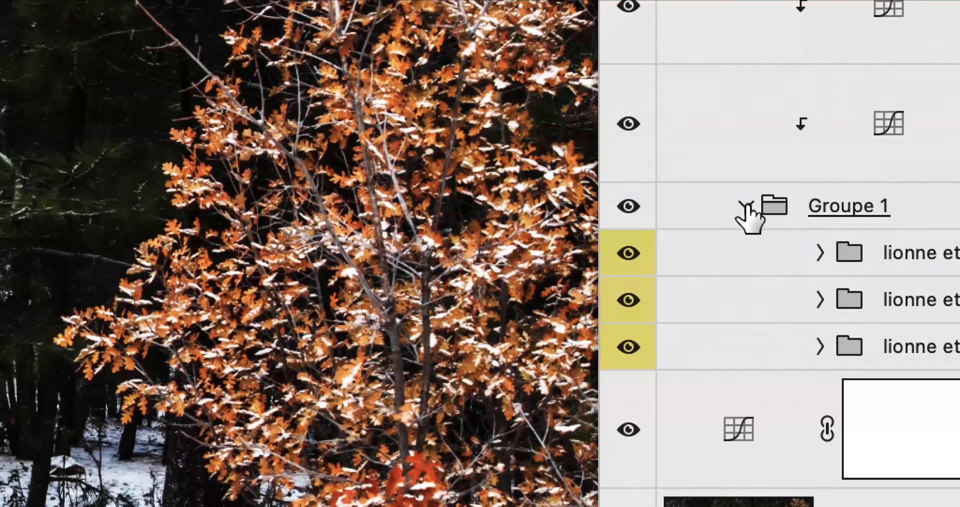
{"action": "left_click", "coordinate": [733, 204]}
{"action": "left_click", "coordinate": [730, 147]}
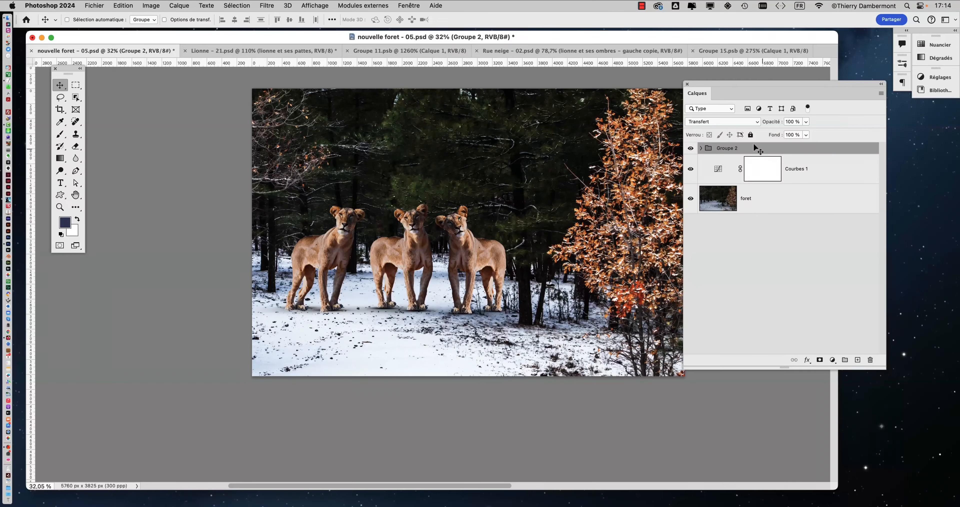
Step: Add a Curves adjustment layer above Groupe 2 and pull its RGB curve down to darken the whole image
{"action": "left_click_drag", "start_coordinate": [551, 198], "coordinate": [492, 211]}
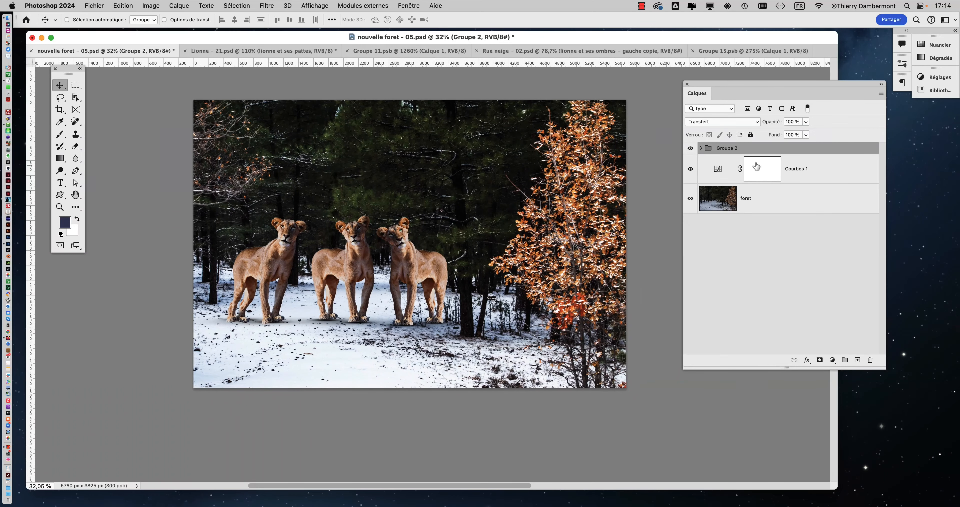
{"action": "left_click", "coordinate": [832, 360]}
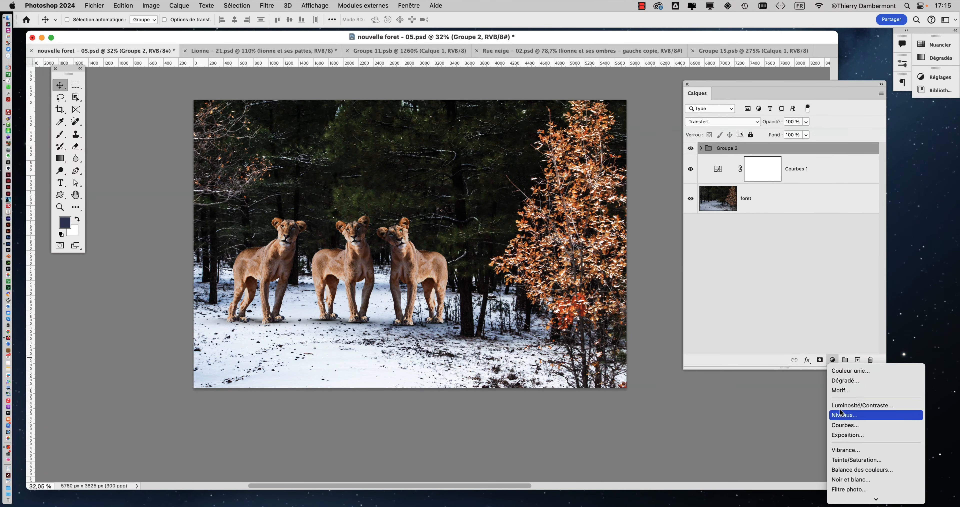
{"action": "left_click", "coordinate": [845, 424]}
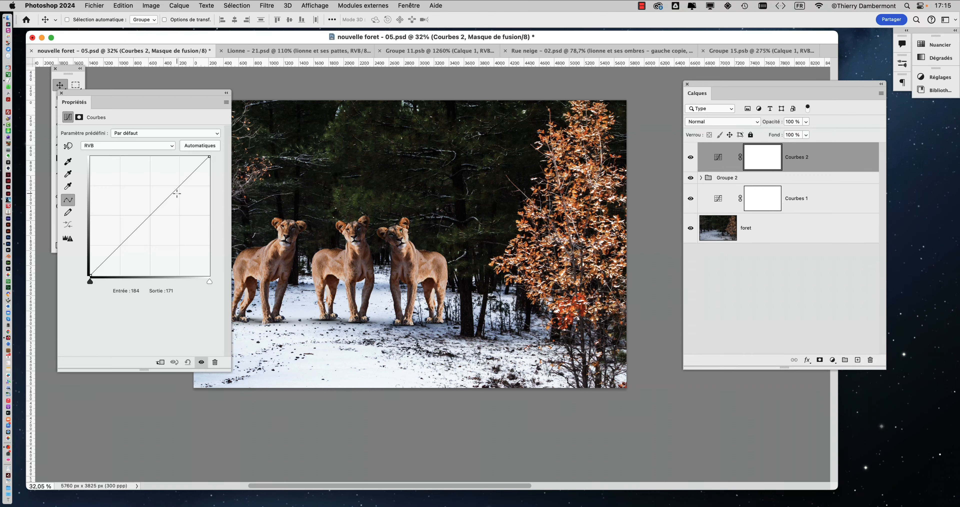
{"action": "left_click_drag", "start_coordinate": [176, 193], "coordinate": [175, 214]}
Step: Clip the Courbes 2 adjustment to Groupe 2 and release it again, leaving Courbes 2 selected above the group
{"action": "scroll", "coordinate": [326, 272], "scroll_direction": "up", "scroll_amount": 5}
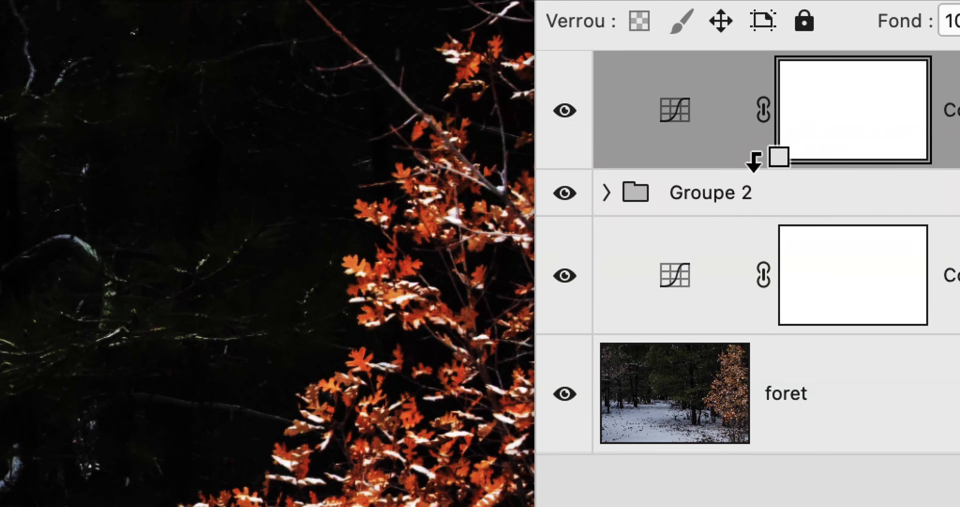
{"action": "left_click", "coordinate": [494, 209], "text": "alt"}
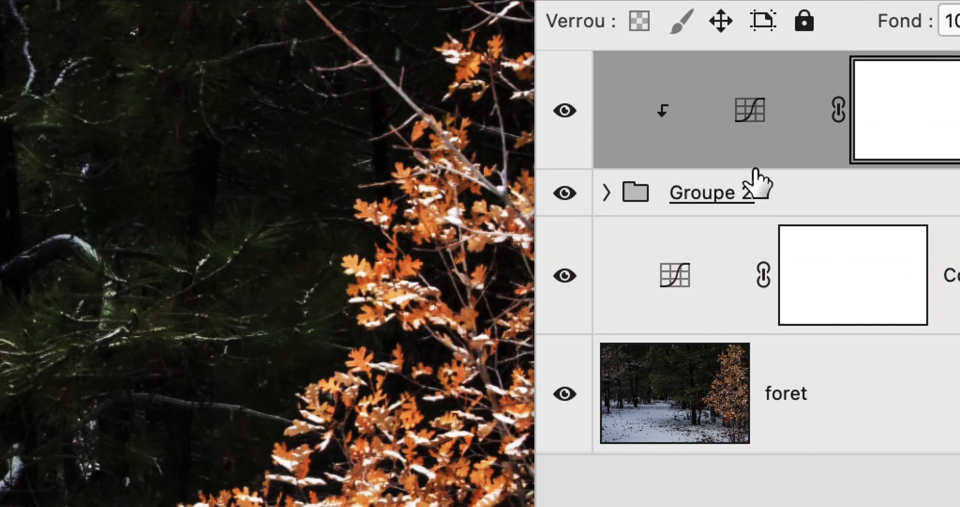
{"action": "left_click", "coordinate": [754, 170], "text": "alt"}
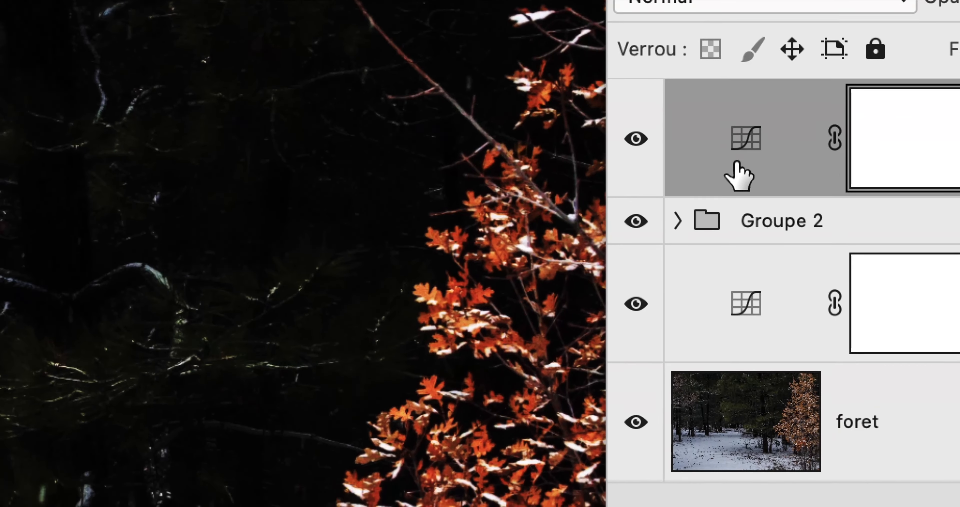
{"action": "left_click", "coordinate": [811, 227]}
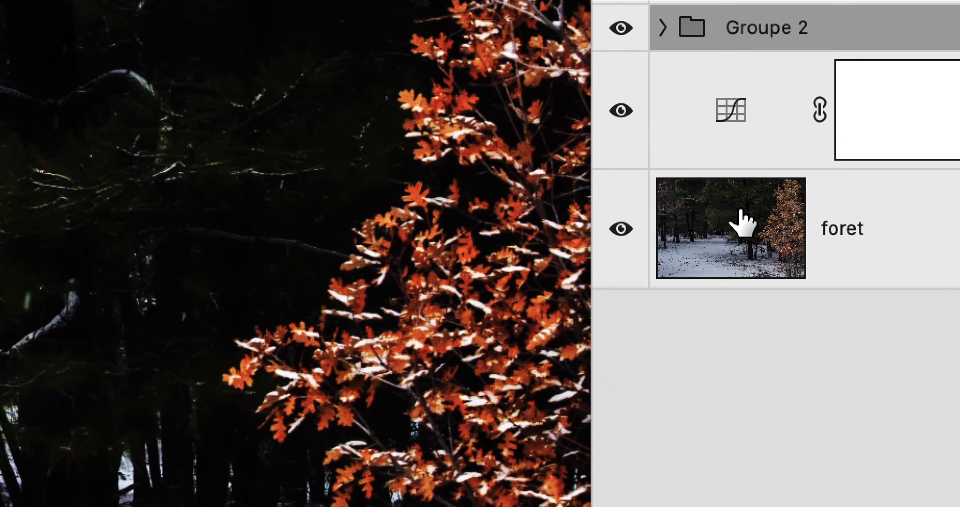
{"action": "left_click", "coordinate": [793, 0]}
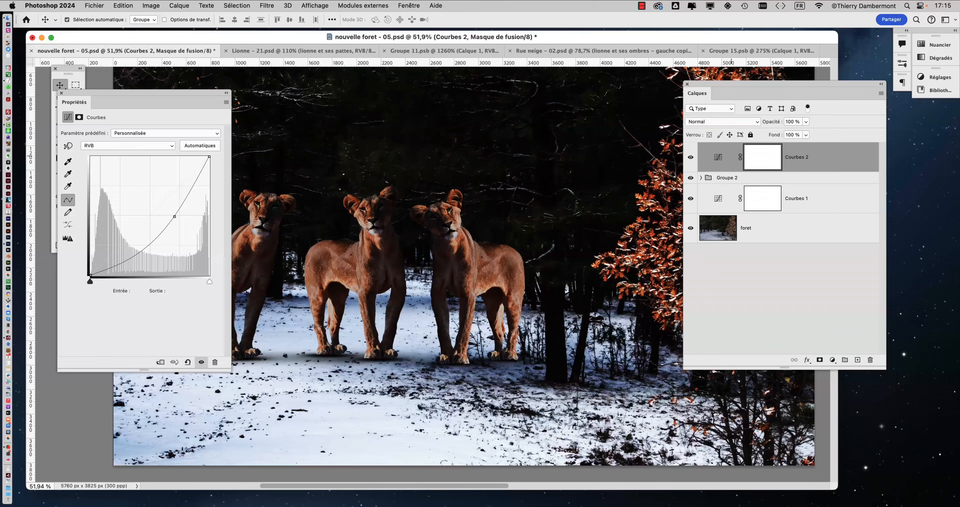
Step: Reshape the Courbes 2 RGB curve with points at input 172, output 148 and input 79, output 83, comparing the image with and without it
{"action": "left_click_drag", "start_coordinate": [174, 216], "coordinate": [169, 198]}
{"action": "scroll", "coordinate": [379, 233], "scroll_direction": "down", "scroll_amount": 1}
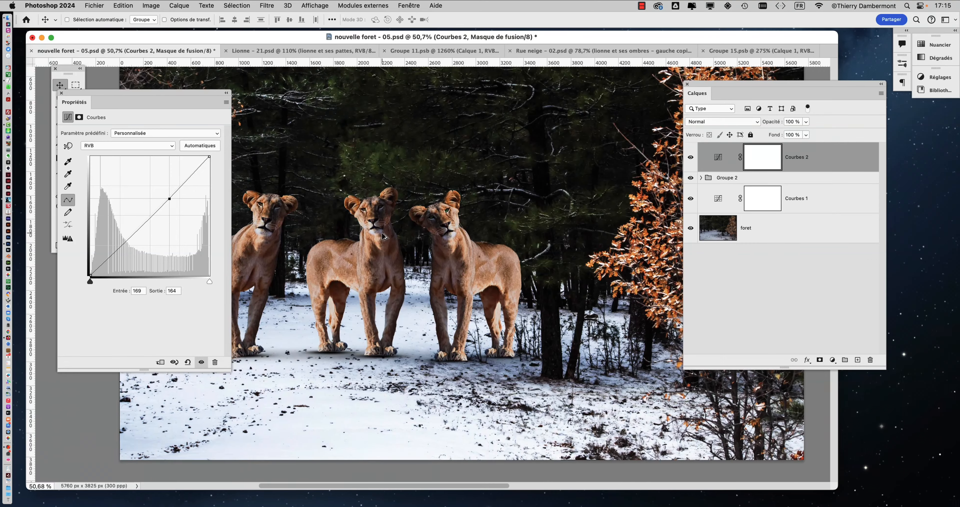
{"action": "scroll", "coordinate": [384, 235], "scroll_direction": "down", "scroll_amount": 3}
{"action": "left_click", "coordinate": [691, 158]}
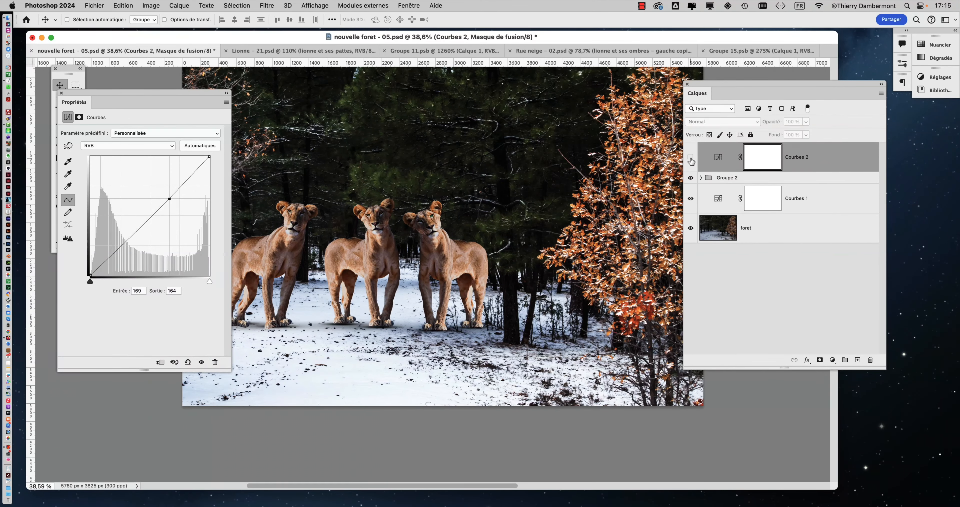
{"action": "left_click", "coordinate": [691, 158]}
{"action": "left_click_drag", "start_coordinate": [168, 201], "coordinate": [170, 206]}
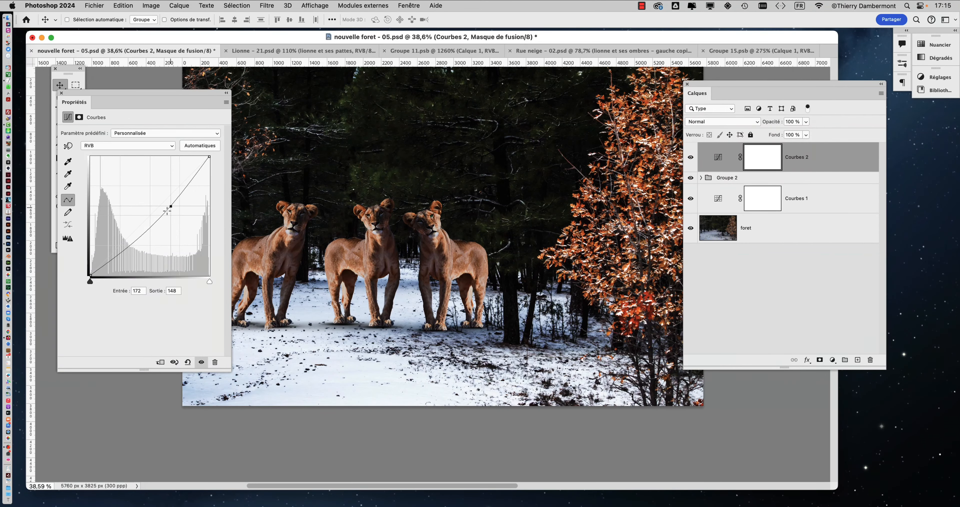
{"action": "left_click_drag", "start_coordinate": [129, 245], "coordinate": [127, 236]}
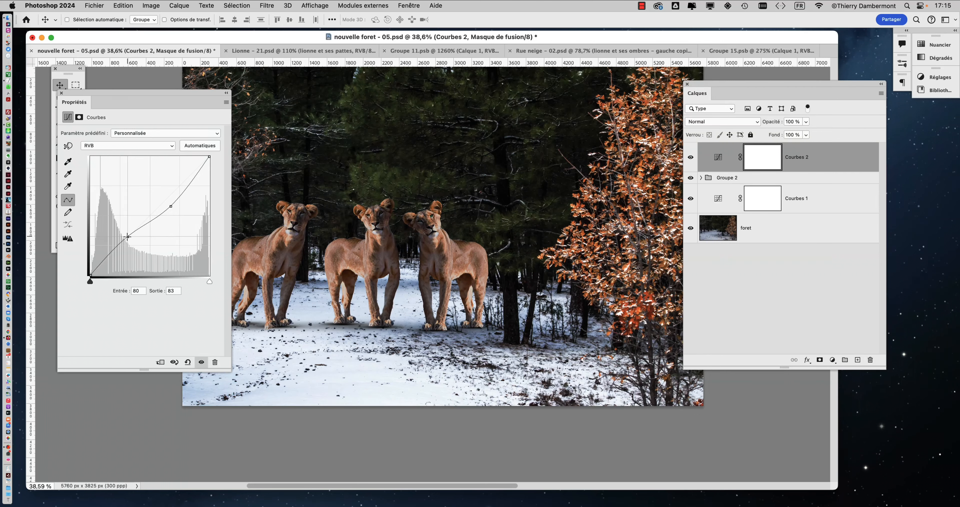
{"action": "scroll", "coordinate": [366, 235], "scroll_direction": "up", "scroll_amount": 5}
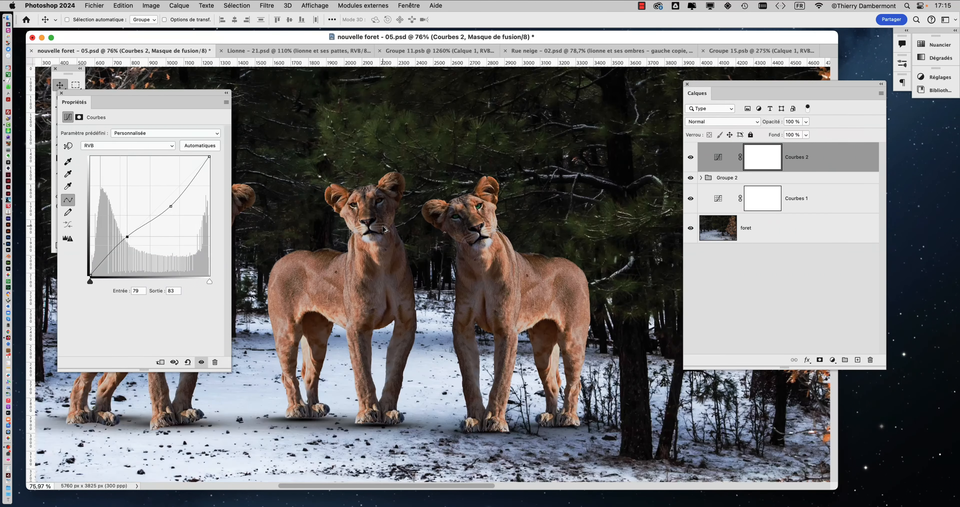
{"action": "left_click", "coordinate": [690, 157]}
{"action": "left_click", "coordinate": [690, 157]}
Step: Try a raised red curve in Courbes 2, and lower the blue channel curve to input 142, output 120
{"action": "left_click", "coordinate": [105, 148]}
{"action": "left_click", "coordinate": [107, 156]}
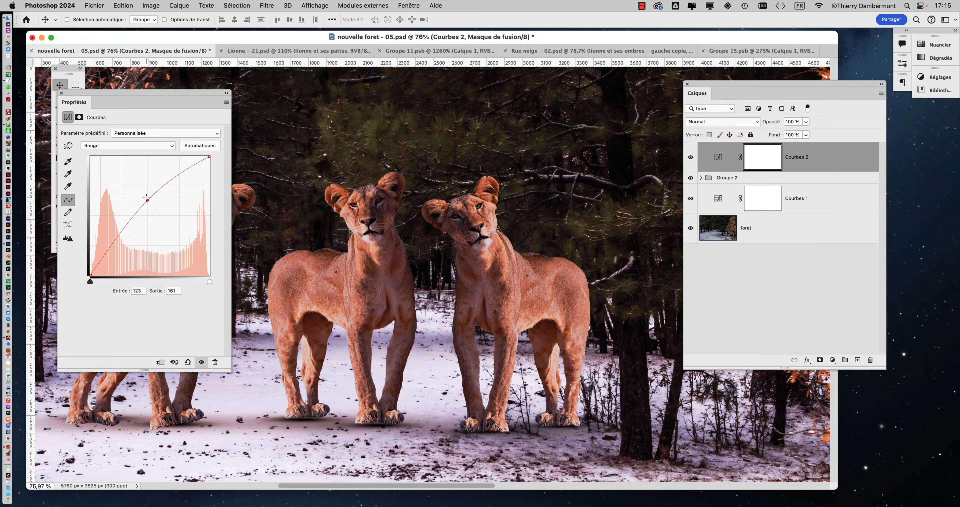
{"action": "mouse_move", "coordinate": [153, 212]}
{"action": "left_mouse_down"}
{"action": "mouse_move", "coordinate": [134, 183]}
{"action": "mouse_move", "coordinate": [164, 227]}
{"action": "mouse_move", "coordinate": [149, 198]}
{"action": "mouse_move", "coordinate": [157, 219]}
{"action": "left_mouse_up"}
{"action": "left_click", "coordinate": [114, 149]}
{"action": "left_click", "coordinate": [113, 156]}
{"action": "left_click", "coordinate": [106, 144]}
{"action": "left_click", "coordinate": [111, 162]}
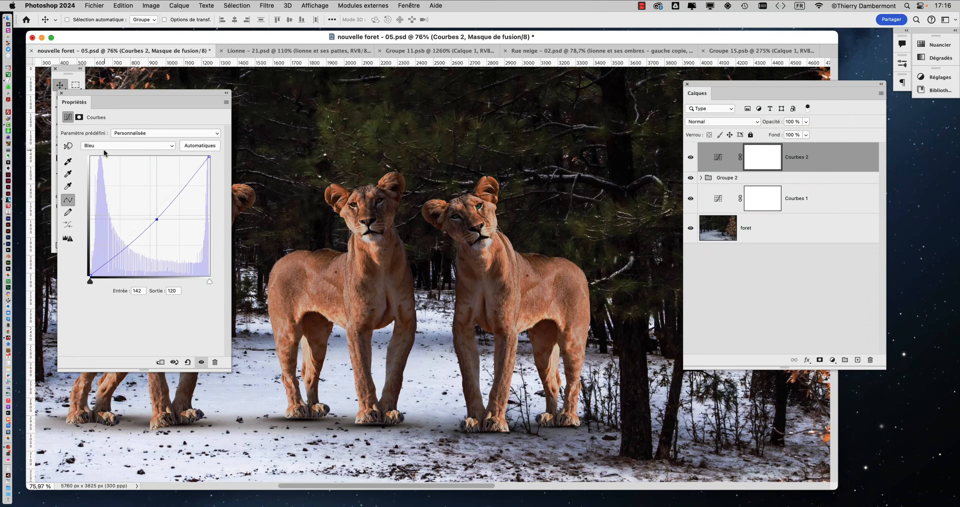
Step: Hide and show Courbes 2 to compare the lionesses and forest with and without the colour correction
{"action": "left_click", "coordinate": [691, 157]}
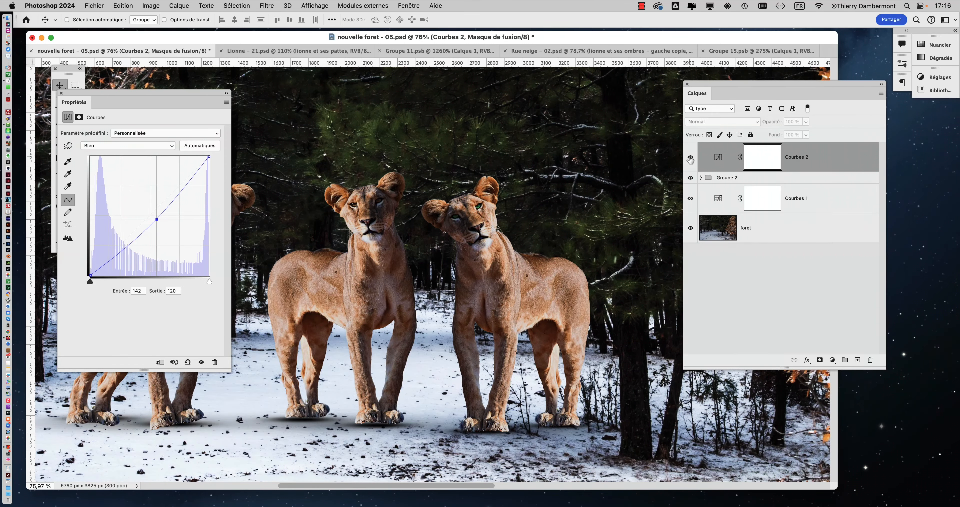
{"action": "left_click", "coordinate": [691, 157]}
{"action": "scroll", "coordinate": [389, 249], "scroll_direction": "up", "scroll_amount": 5}
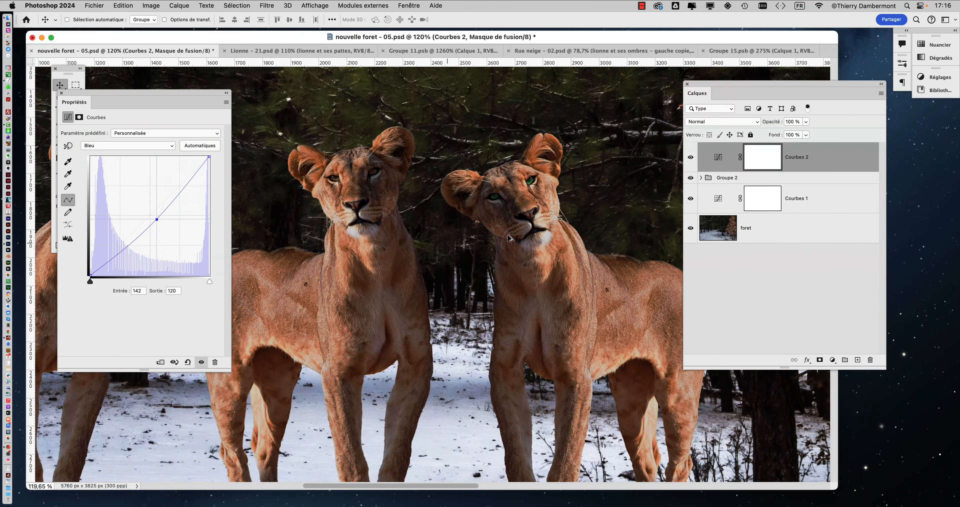
{"action": "left_click", "coordinate": [691, 157]}
{"action": "left_click", "coordinate": [691, 157]}
Step: Examine the lionesses' fur, legs, paws and ground shadows up close, and check the whole composite
{"action": "scroll", "coordinate": [516, 225], "scroll_direction": "up", "scroll_amount": 7}
{"action": "left_click_drag", "start_coordinate": [477, 473], "coordinate": [500, 376]}
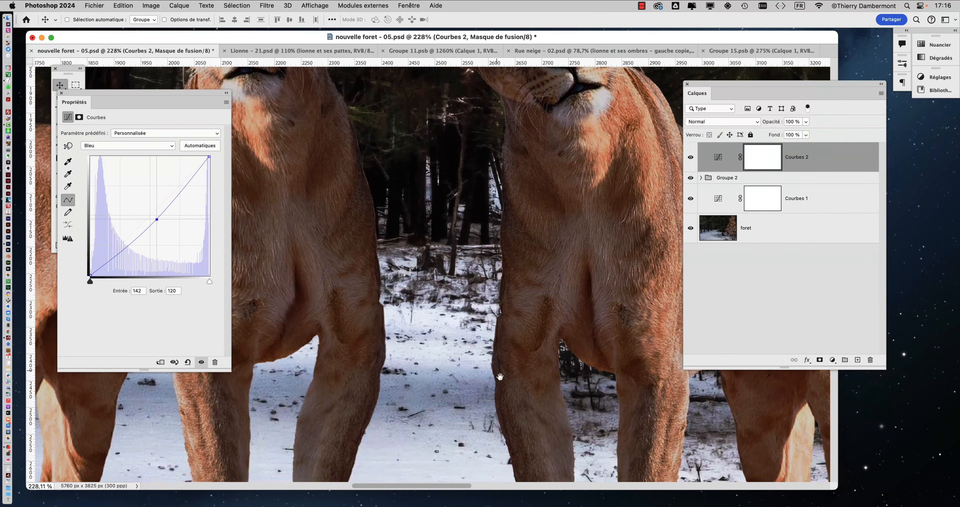
{"action": "scroll", "coordinate": [499, 284], "scroll_direction": "down", "scroll_amount": 5}
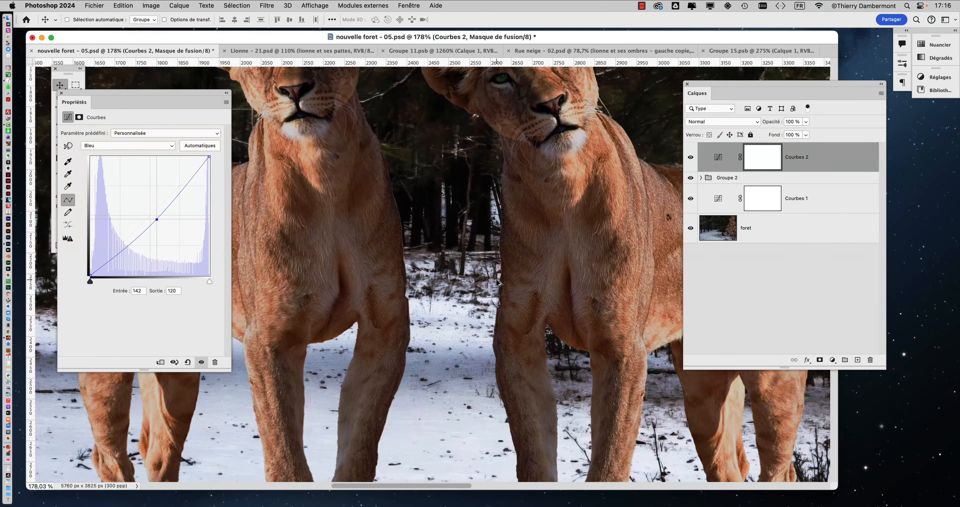
{"action": "scroll", "coordinate": [499, 283], "scroll_direction": "down", "scroll_amount": 2}
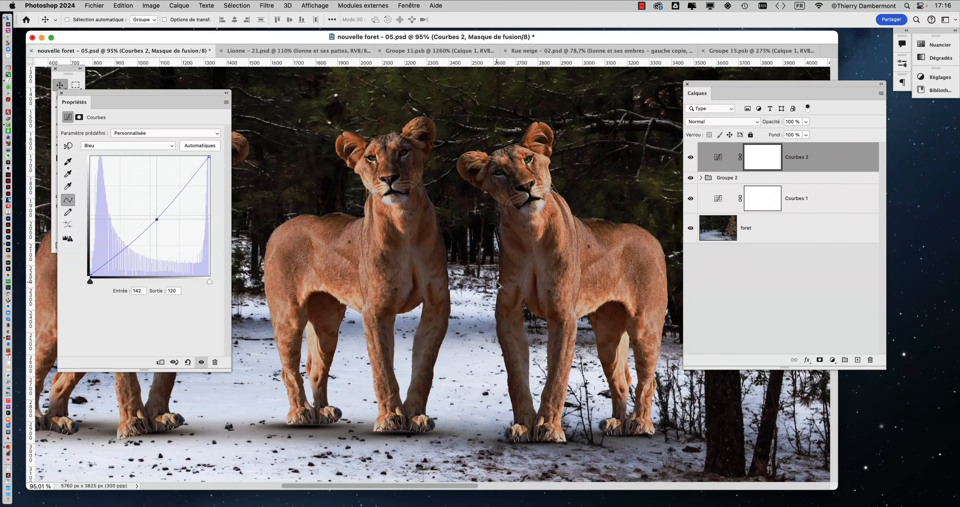
{"action": "scroll", "coordinate": [540, 431], "scroll_direction": "up", "scroll_amount": 10}
{"action": "left_click_drag", "start_coordinate": [498, 389], "coordinate": [490, 243]}
{"action": "scroll", "coordinate": [494, 248], "scroll_direction": "down", "scroll_amount": 6}
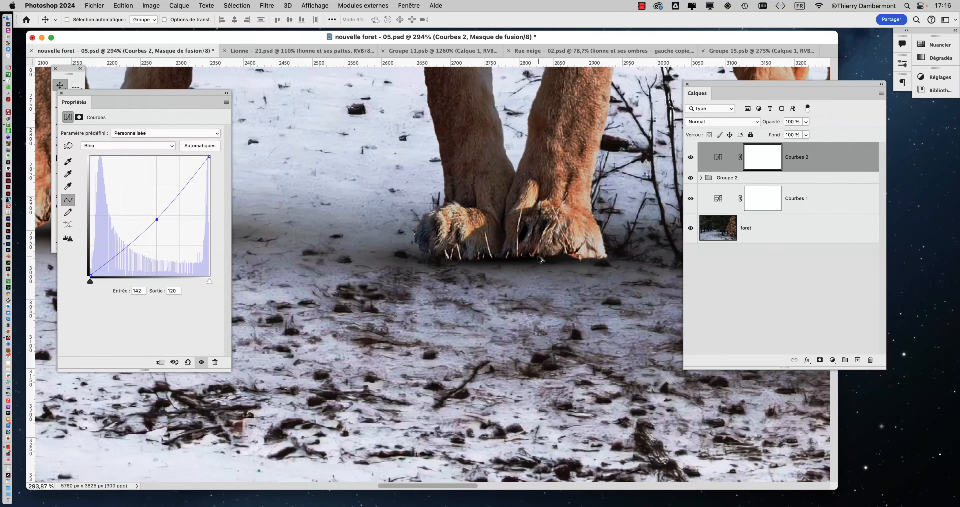
{"action": "scroll", "coordinate": [539, 258], "scroll_direction": "down", "scroll_amount": 4}
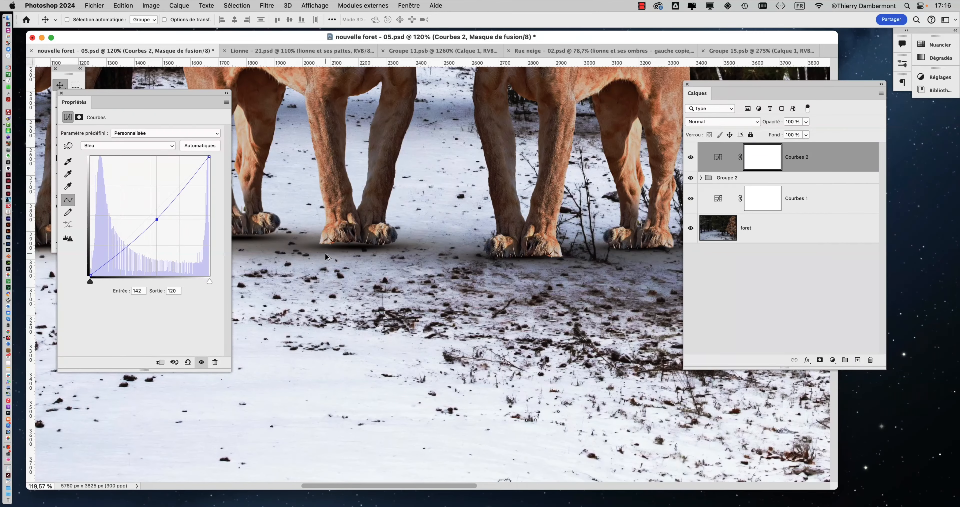
{"action": "scroll", "coordinate": [334, 256], "scroll_direction": "up", "scroll_amount": 4}
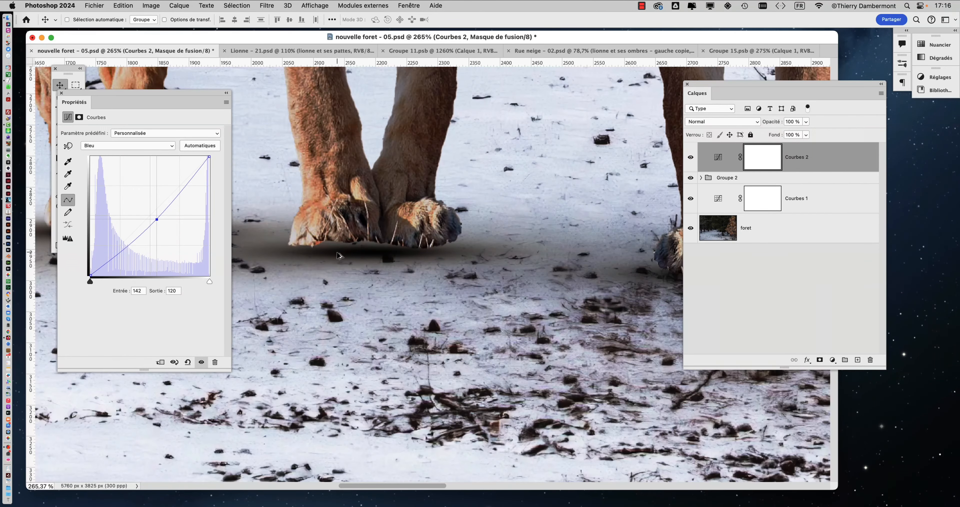
{"action": "scroll", "coordinate": [371, 269], "scroll_direction": "down", "scroll_amount": 4}
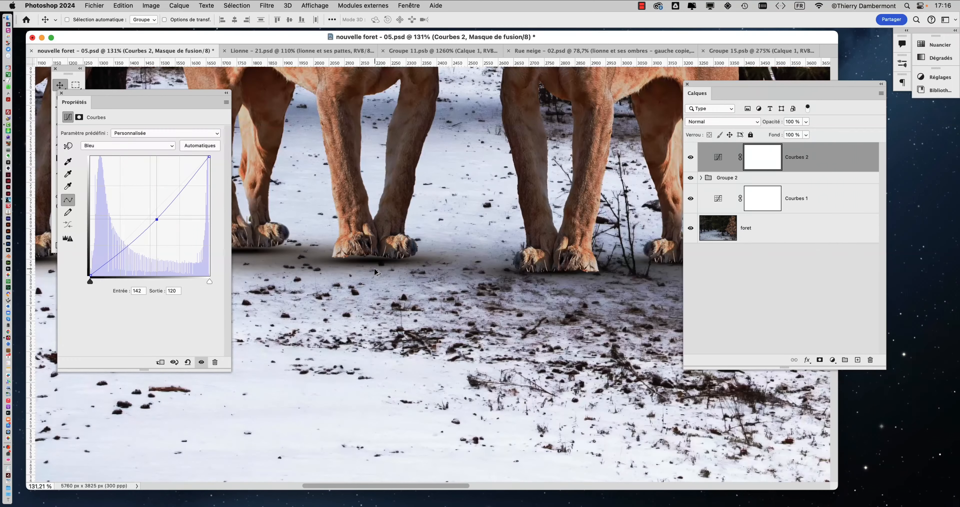
{"action": "scroll", "coordinate": [374, 267], "scroll_direction": "down", "scroll_amount": 3}
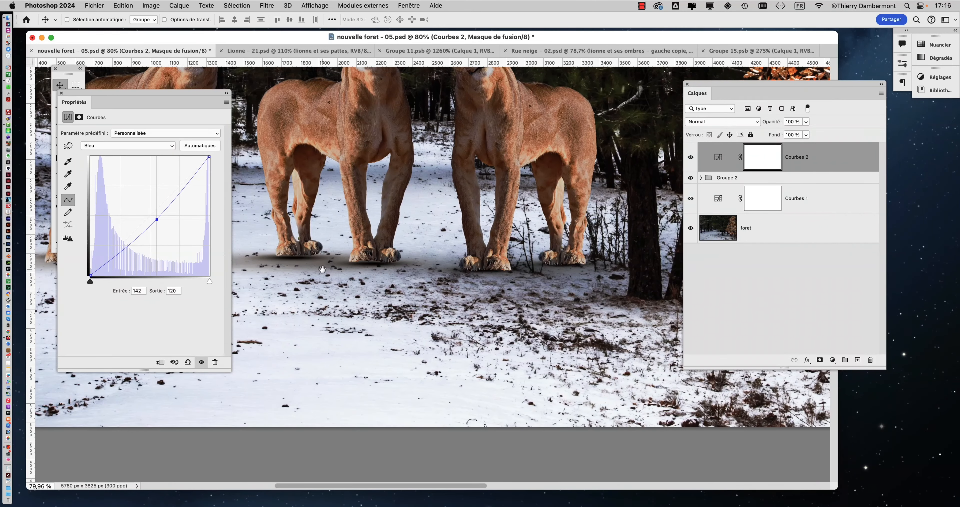
{"action": "scroll", "coordinate": [374, 267], "scroll_direction": "up", "scroll_amount": 2}
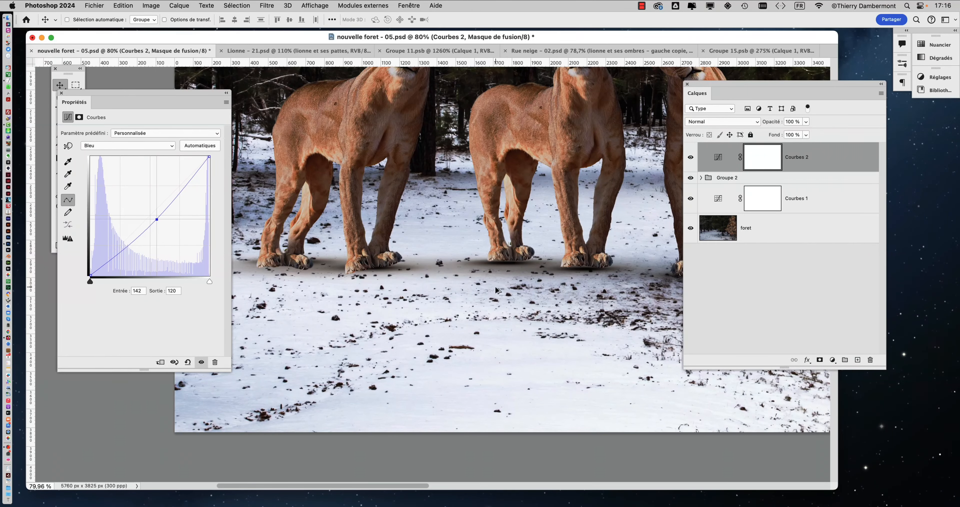
{"action": "scroll", "coordinate": [562, 253], "scroll_direction": "up", "scroll_amount": 4}
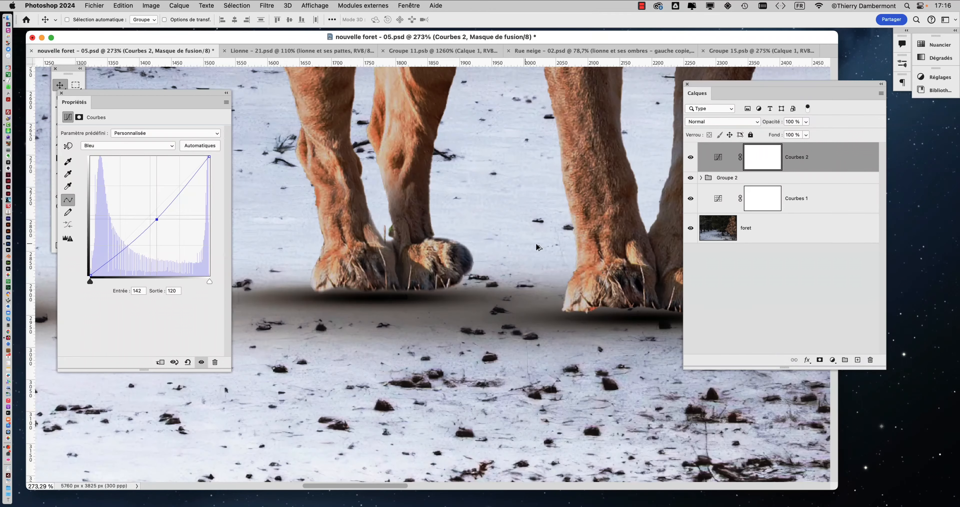
{"action": "scroll", "coordinate": [550, 276], "scroll_direction": "down", "scroll_amount": 5}
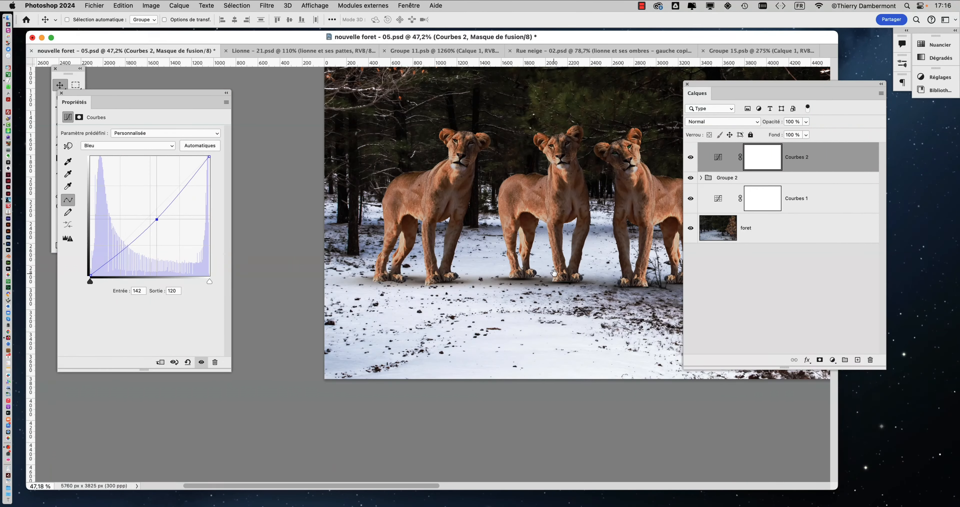
{"action": "left_click_drag", "start_coordinate": [555, 272], "coordinate": [455, 285]}
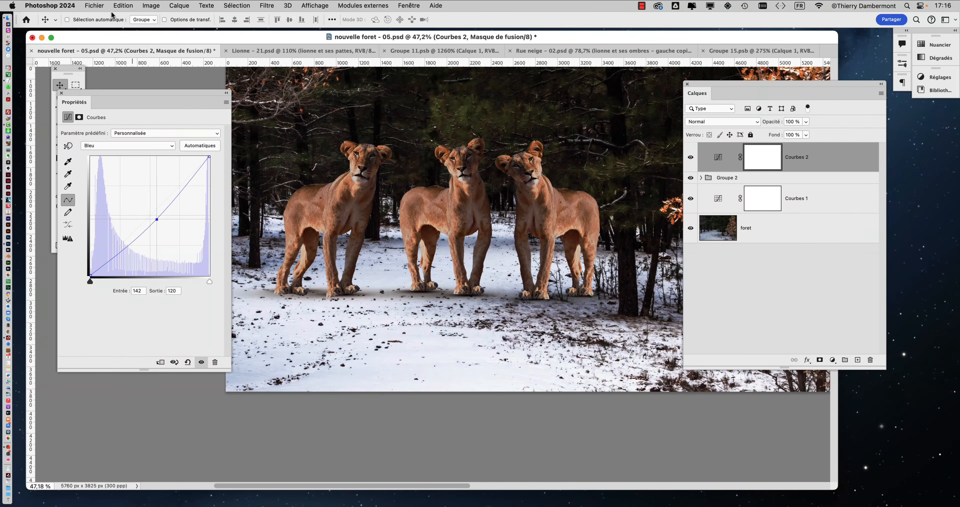
Step: Save the composite in Photoshop format under a new version number in the décors de départ folder
{"action": "left_click", "coordinate": [95, 5]}
{"action": "left_click", "coordinate": [157, 108]}
{"action": "left_click", "coordinate": [596, 86]}
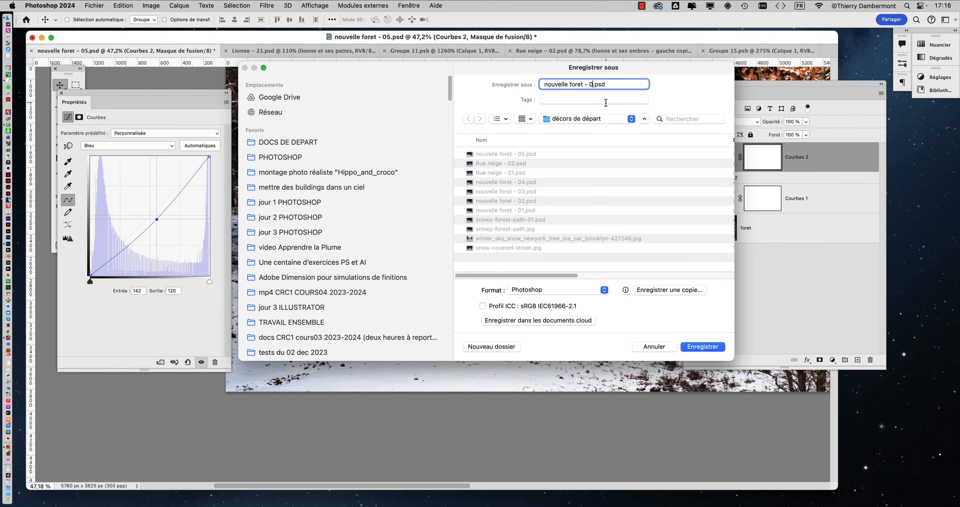